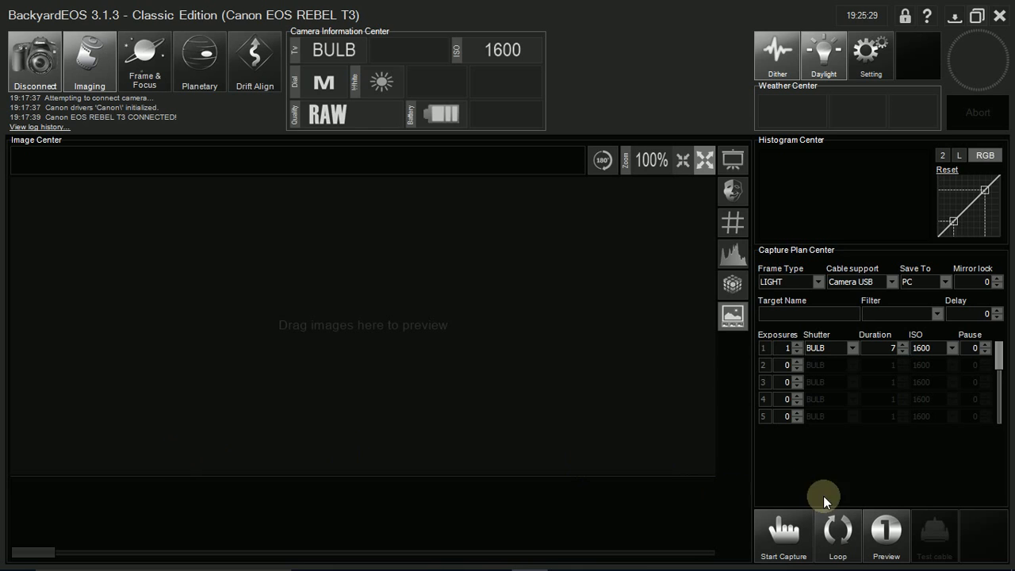
# Step: Take three preview exposures of the star field, each a 7-second bulb shot at ISO 1600
pyautogui.click(888, 532)
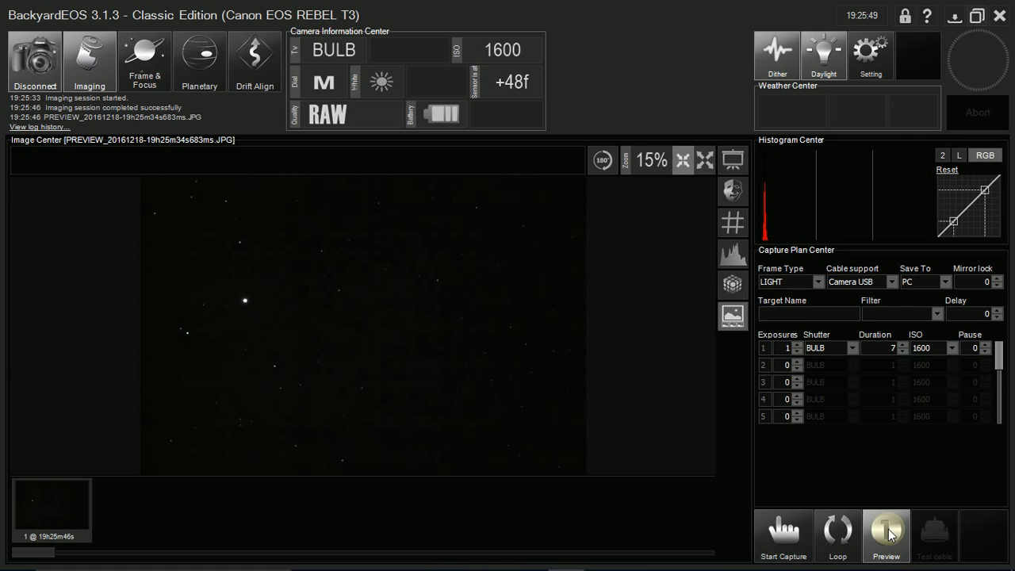
pyautogui.click(888, 532)
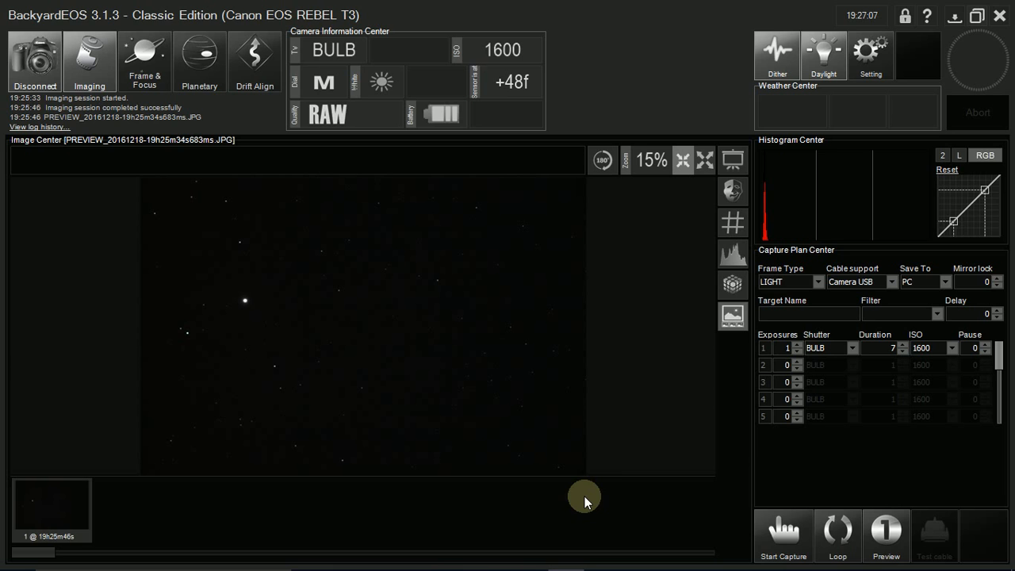
pyautogui.click(887, 532)
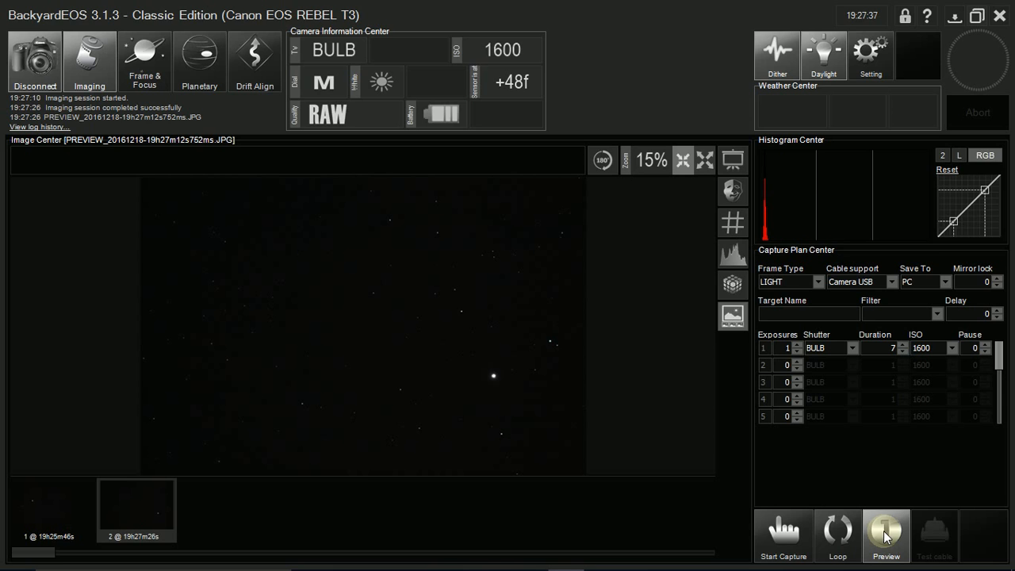
pyautogui.click(887, 537)
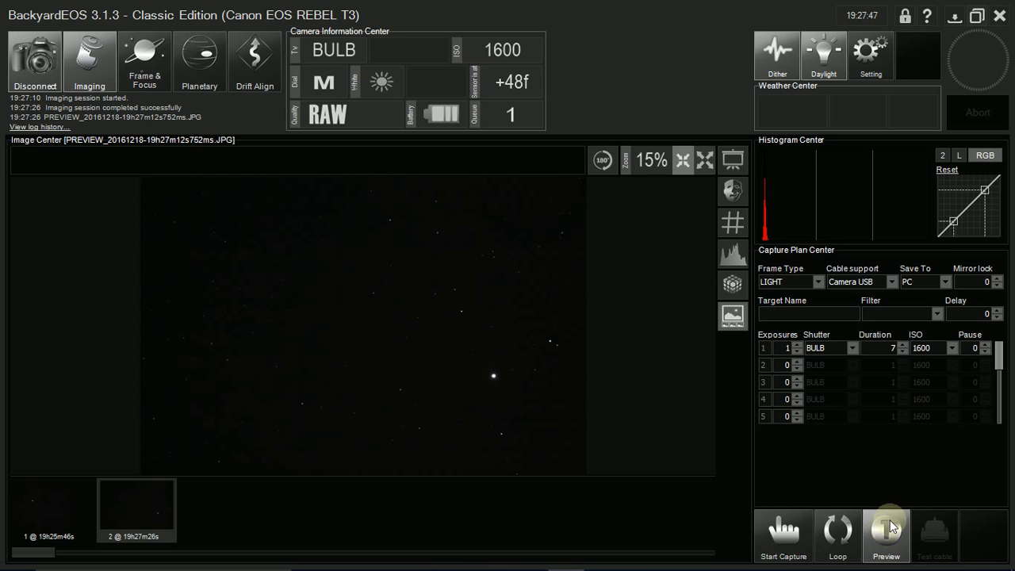
pyautogui.click(888, 535)
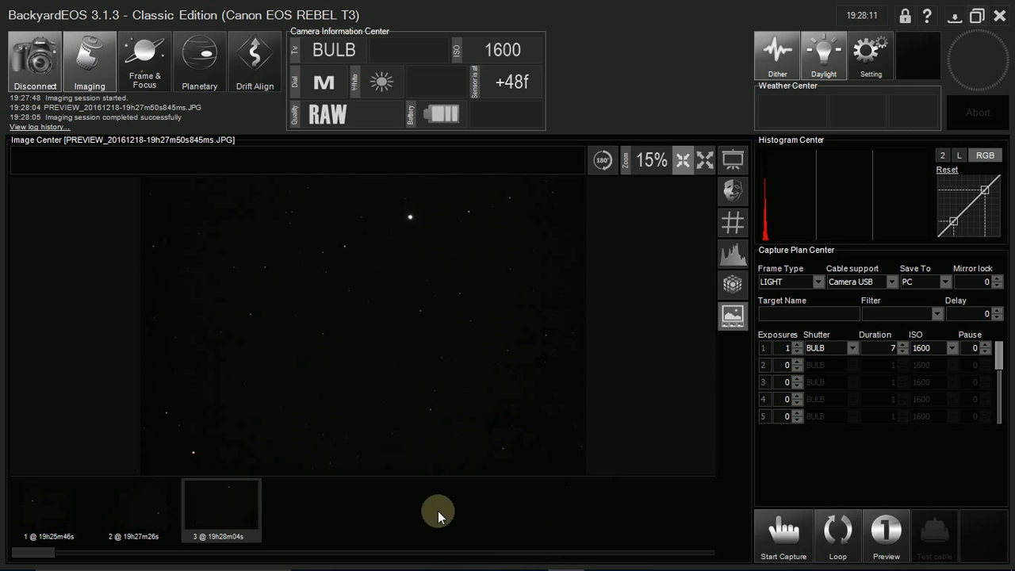
# Step: Show the first preview image in full screen and open the QPPA2 polar alignment program over it
pyautogui.click(36, 513)
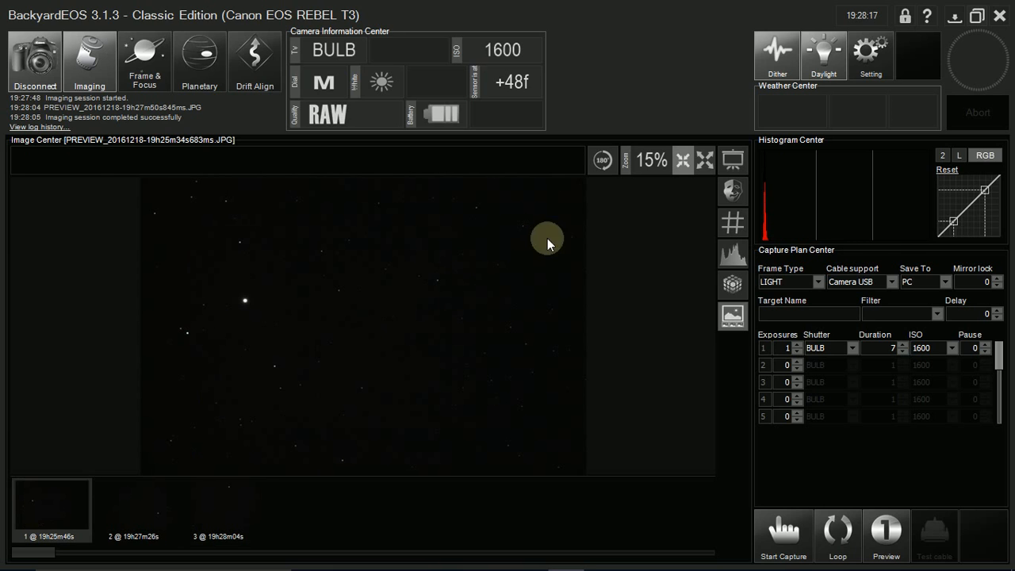
pyautogui.click(734, 163)
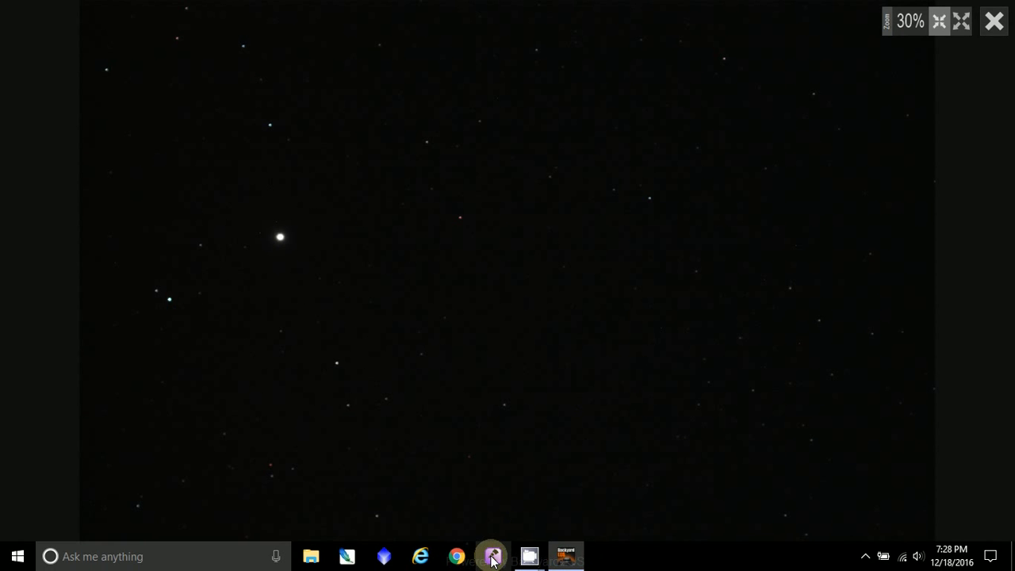
pyautogui.click(492, 558)
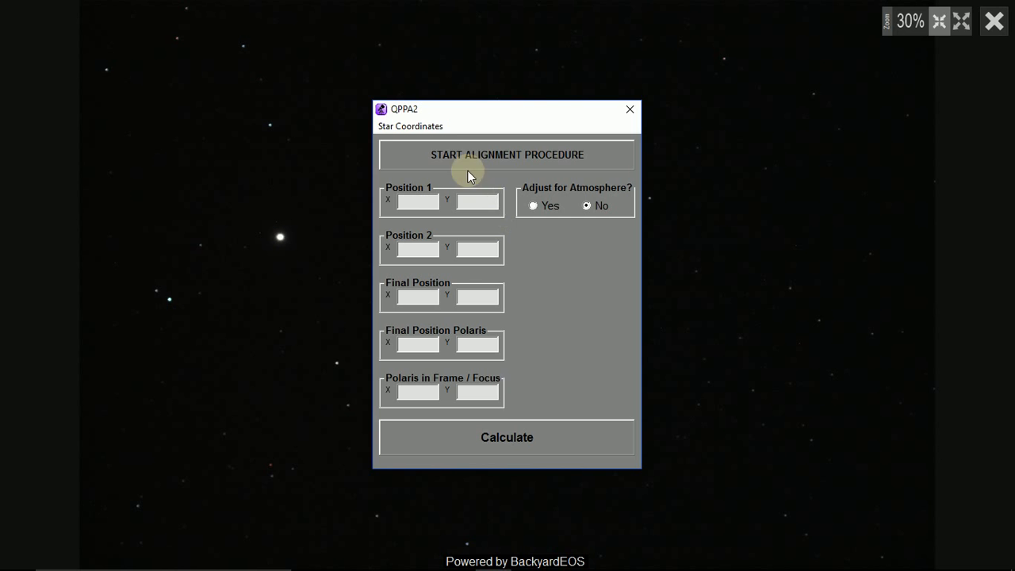
# Step: Save the star coordinates for HIP 3128 and Polaris, and set the atmosphere adjustment to No after viewing its Yes options
pyautogui.click(404, 131)
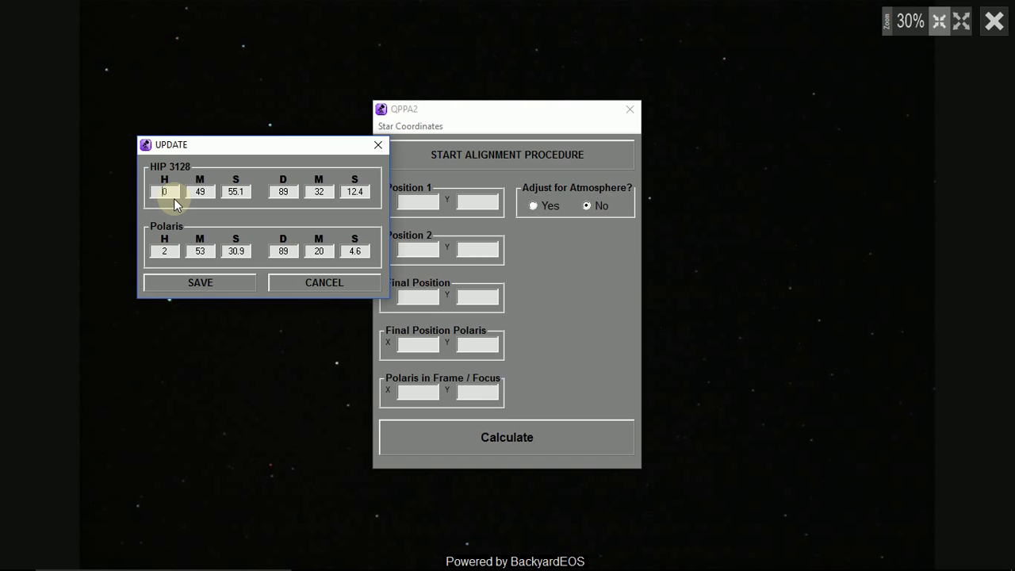
pyautogui.click(190, 286)
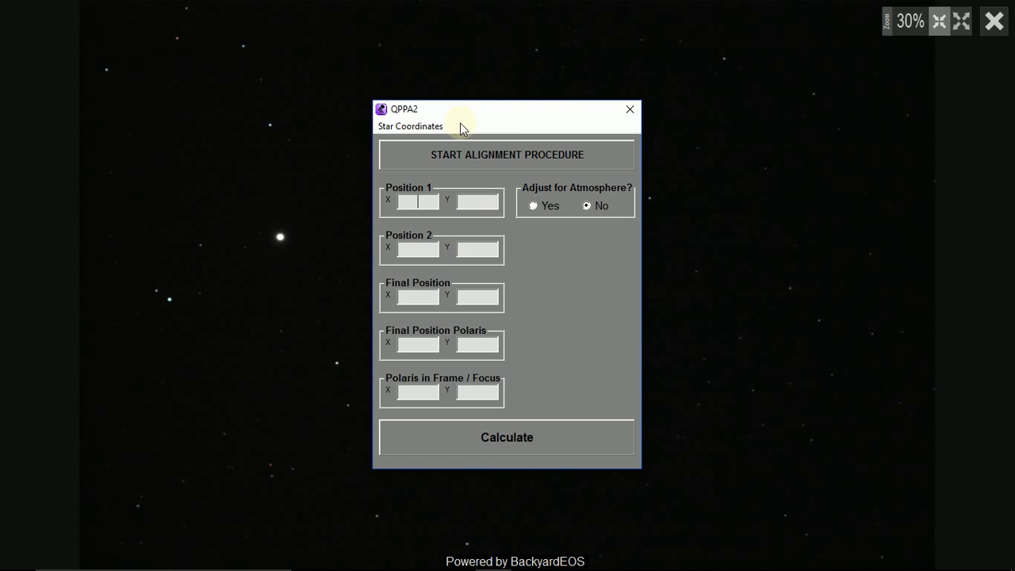
pyautogui.click(534, 207)
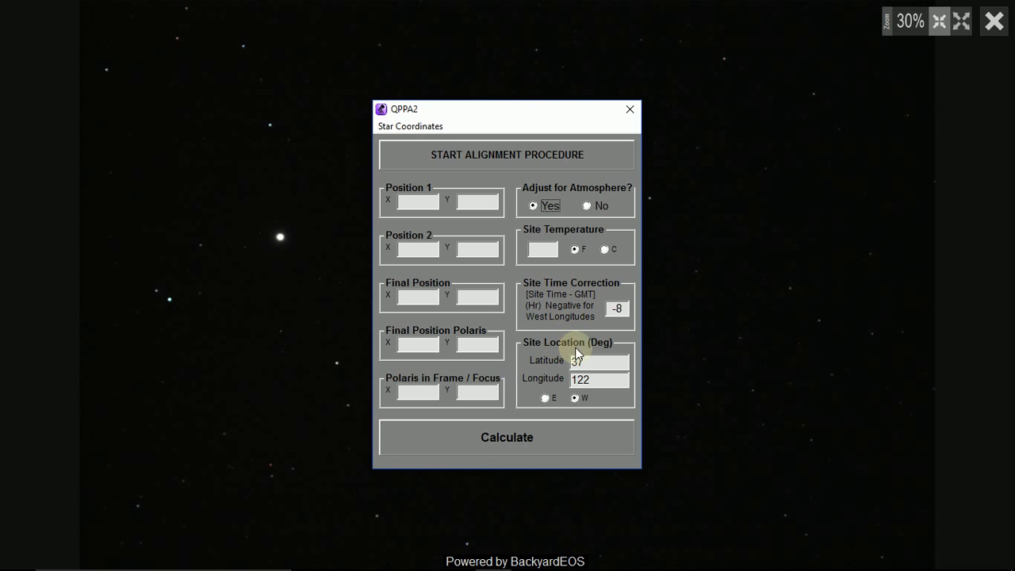
pyautogui.click(587, 206)
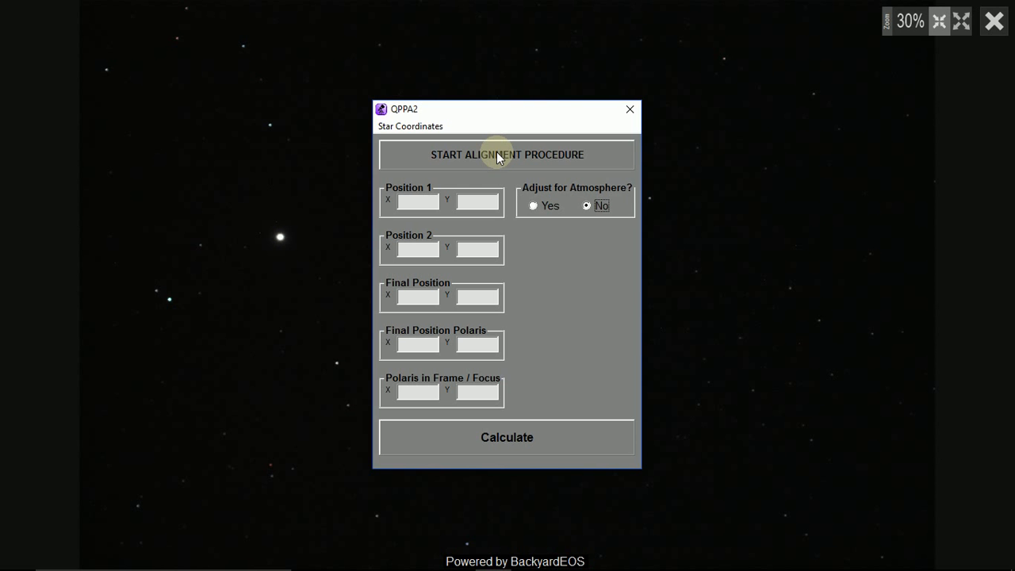
# Step: Start the alignment procedure and capture HIP 3128 in the first image as Position 1, at X 454, Y 489
pyautogui.click(496, 154)
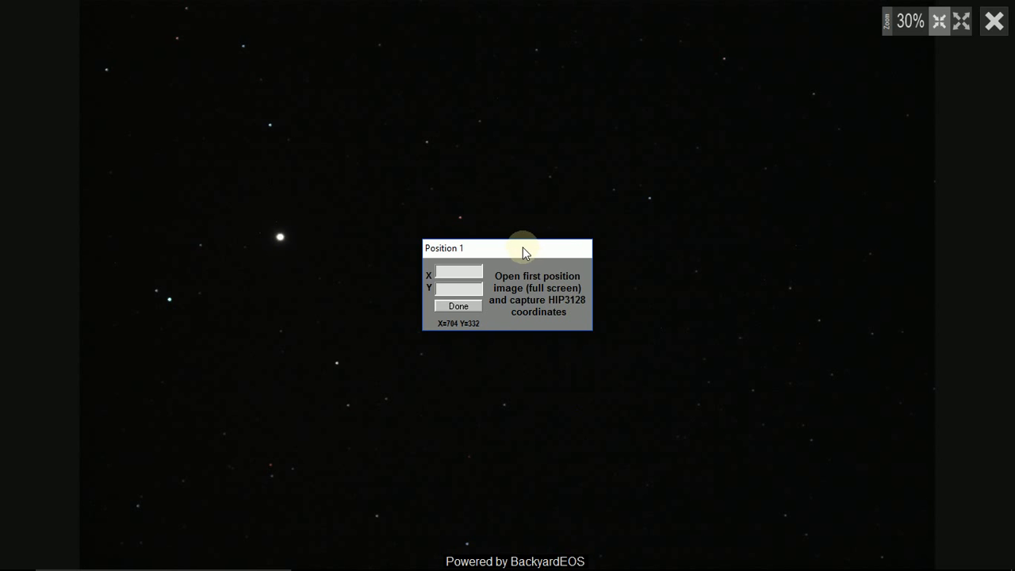
pyautogui.moveTo(522, 248); pyautogui.dragTo(612, 226)
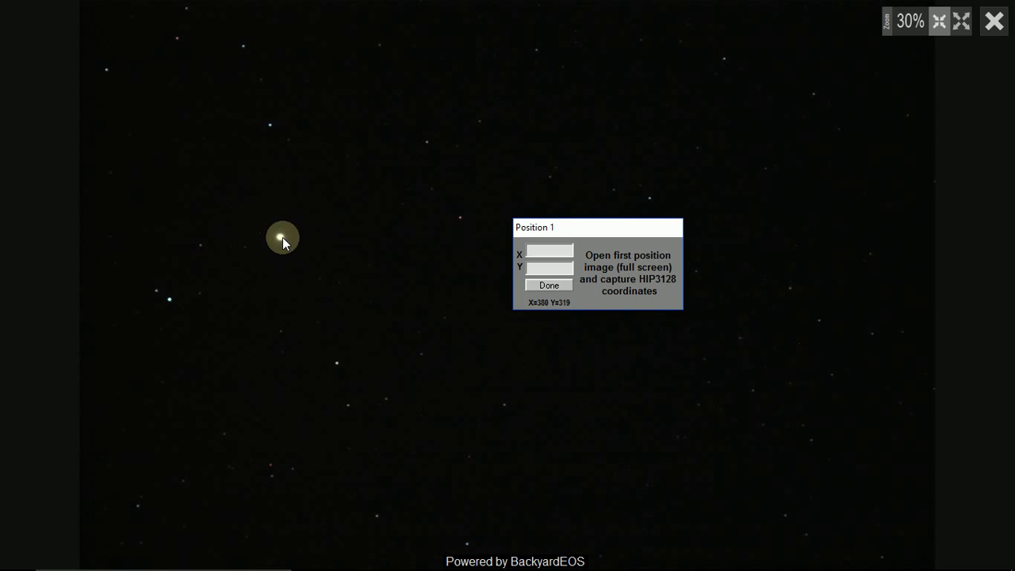
pyautogui.click(338, 364)
pyautogui.click(548, 285)
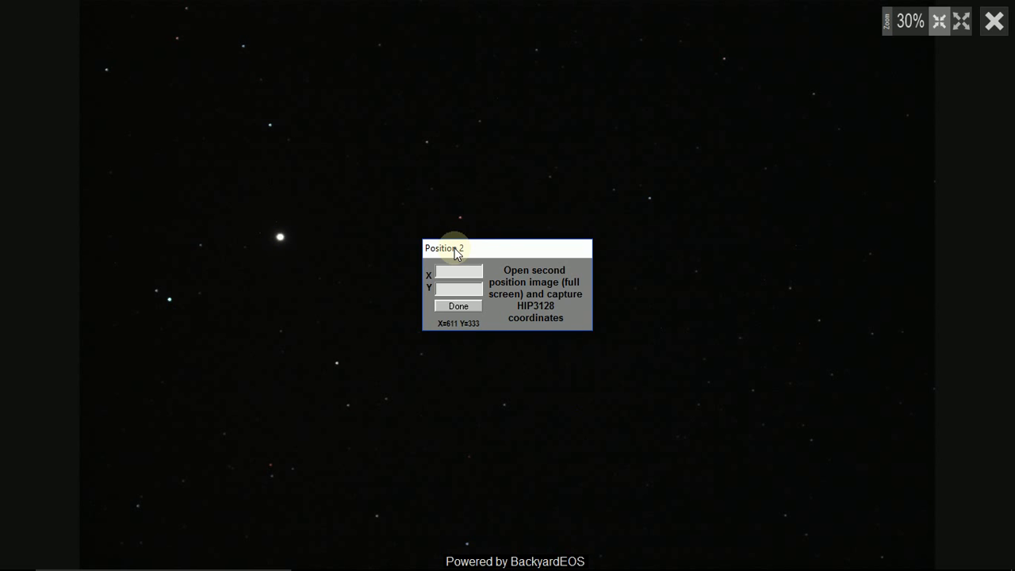
# Step: Show the second preview image in full screen and capture HIP 3128 as Position 2, at X 937, Y 347
pyautogui.click(996, 21)
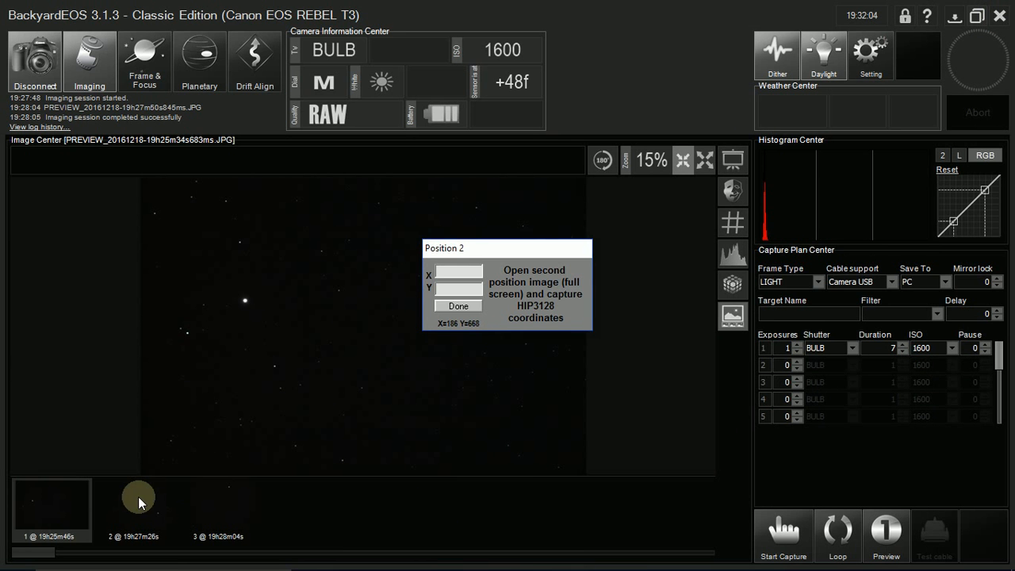
pyautogui.click(137, 500)
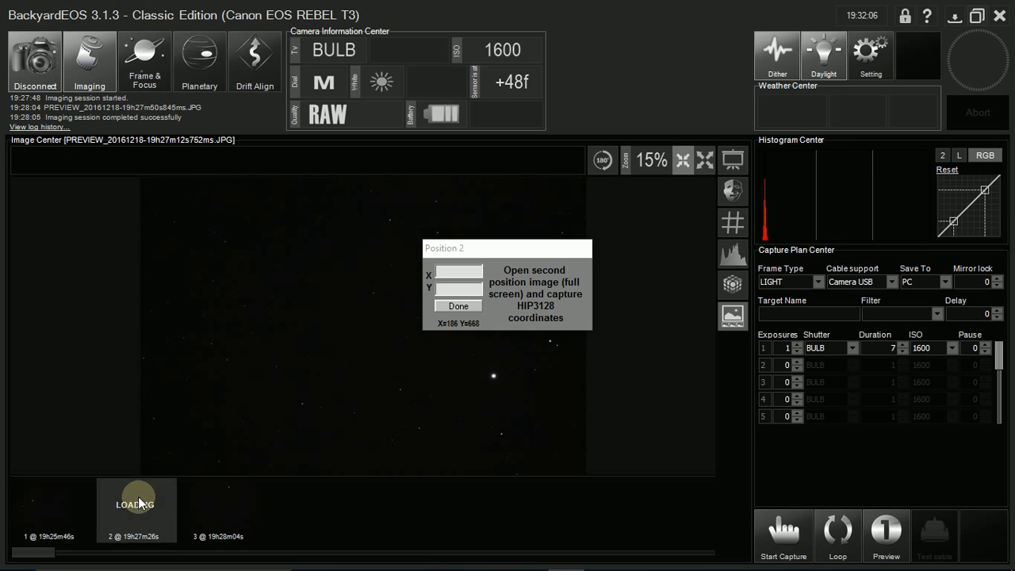
pyautogui.click(732, 161)
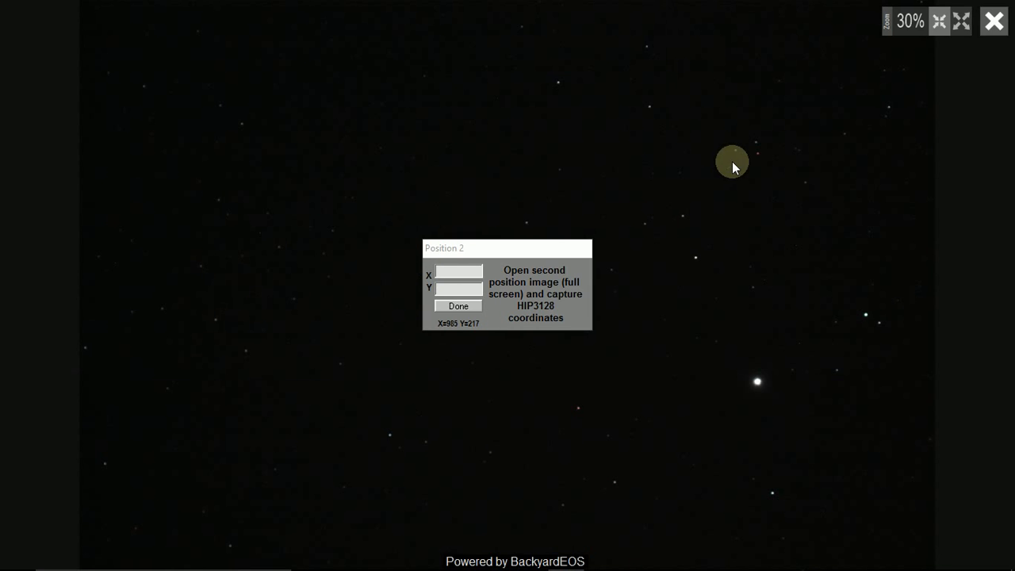
pyautogui.click(530, 248)
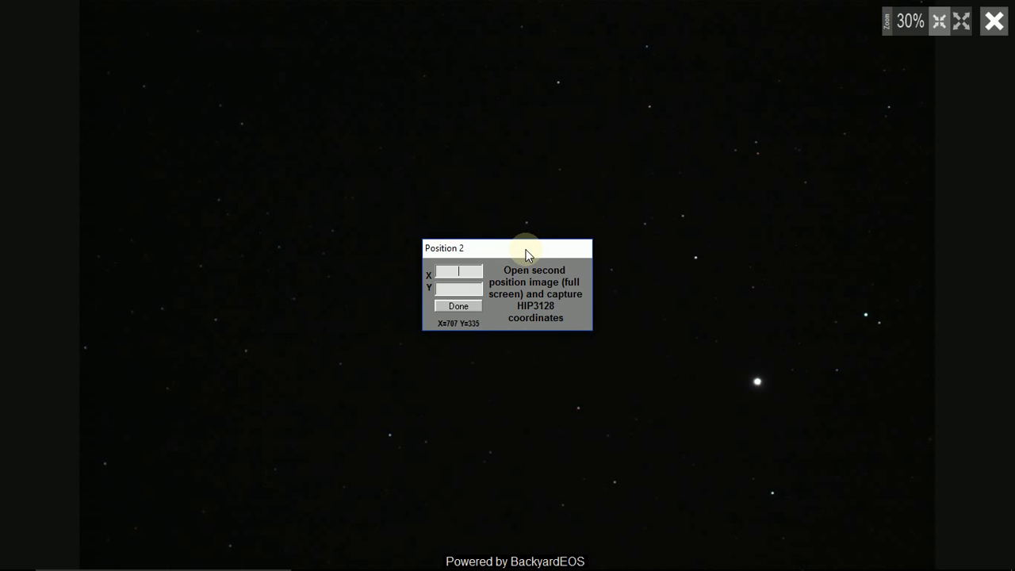
pyautogui.moveTo(526, 252); pyautogui.dragTo(433, 308)
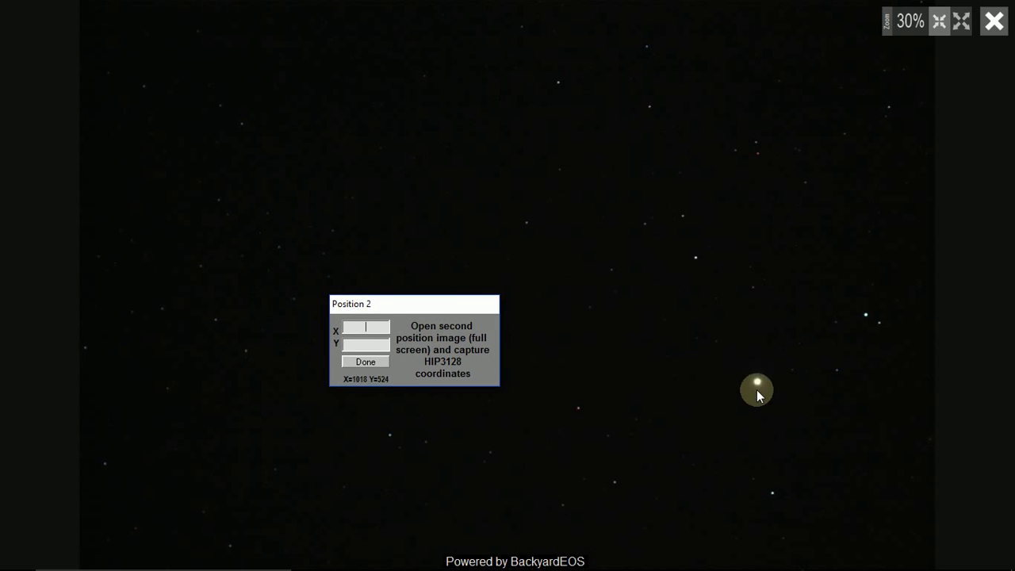
pyautogui.click(697, 258)
pyautogui.click(360, 362)
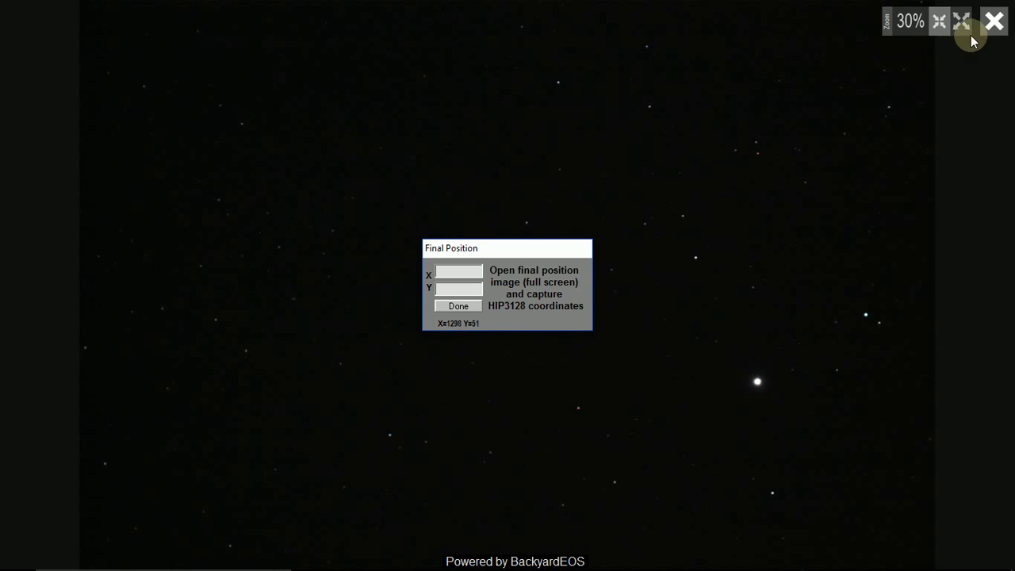
# Step: Show the third preview image in full screen and capture the final positions of HIP 3128 (X 635, Y 180) and Polaris (X 804, Y 104)
pyautogui.click(995, 21)
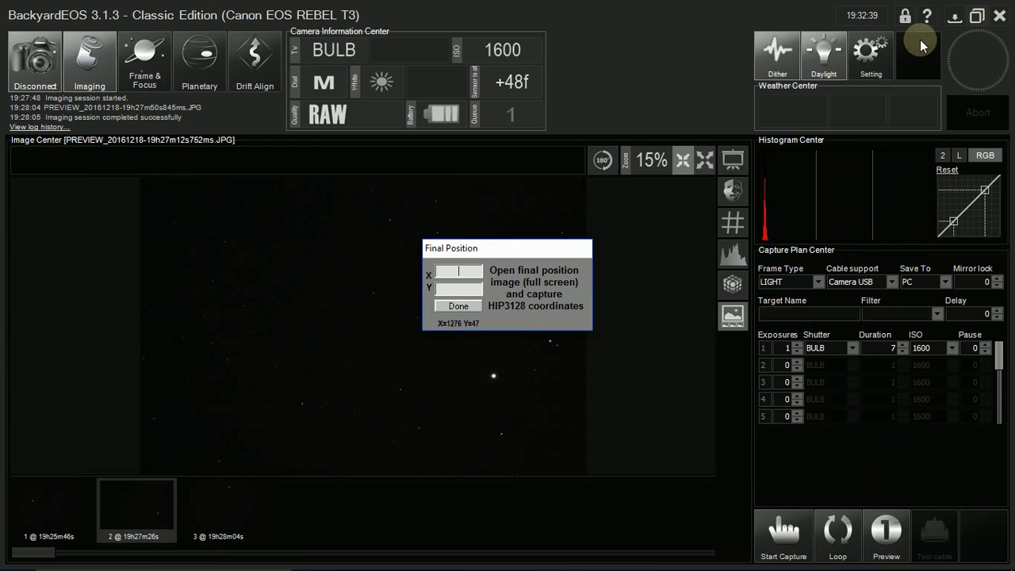
pyautogui.click(220, 514)
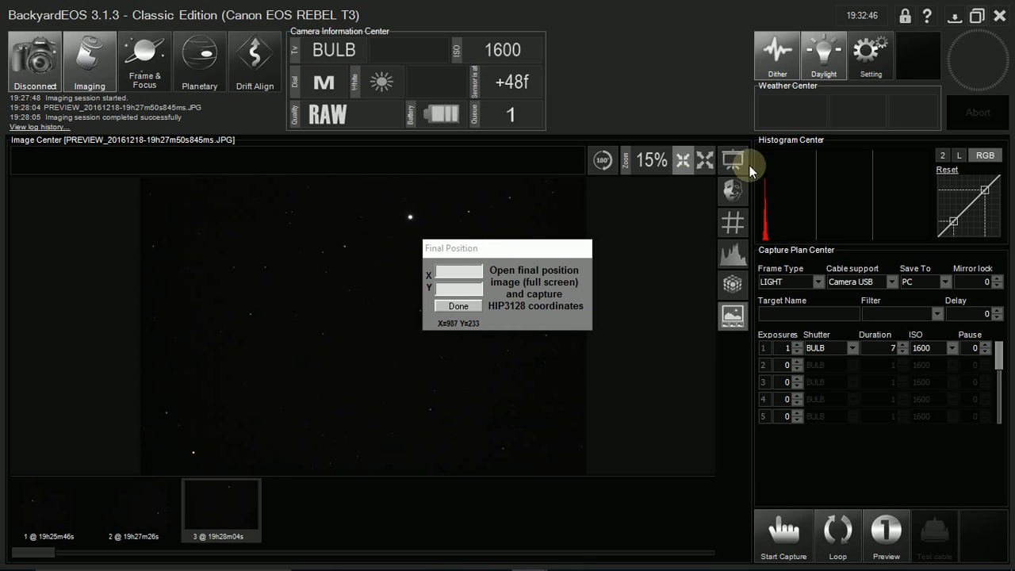
pyautogui.click(726, 158)
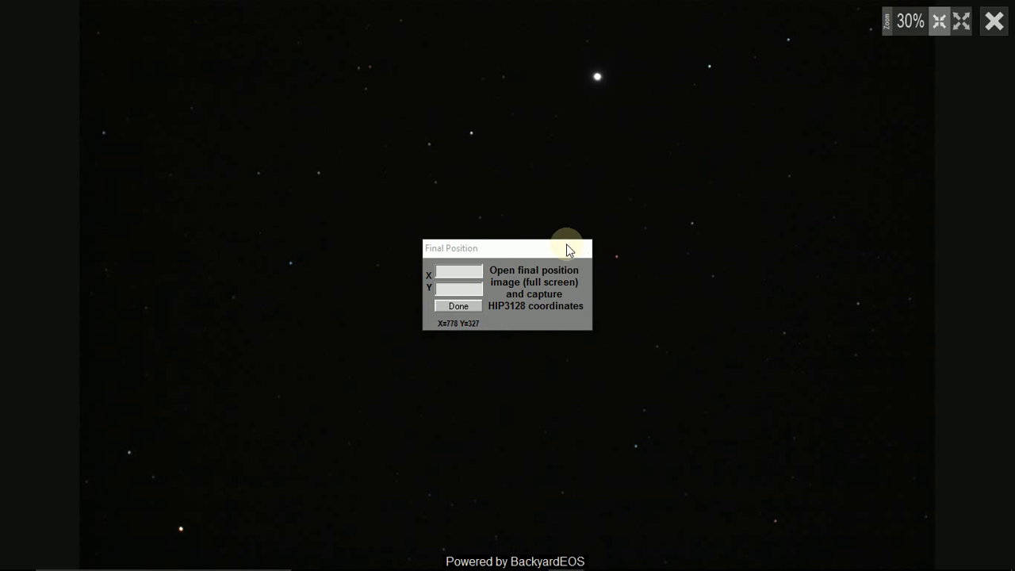
pyautogui.click(542, 248)
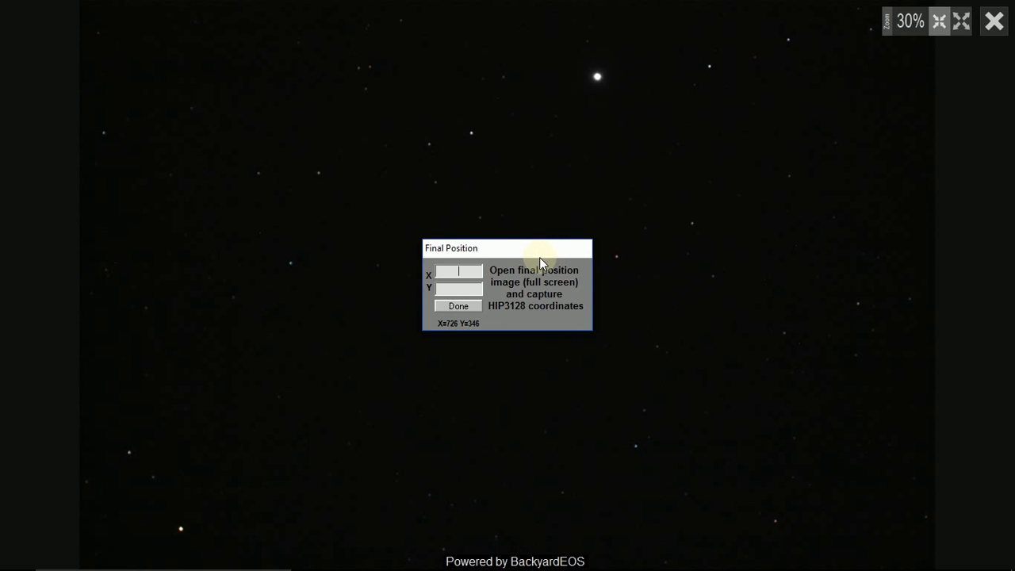
pyautogui.moveTo(540, 257); pyautogui.dragTo(630, 338)
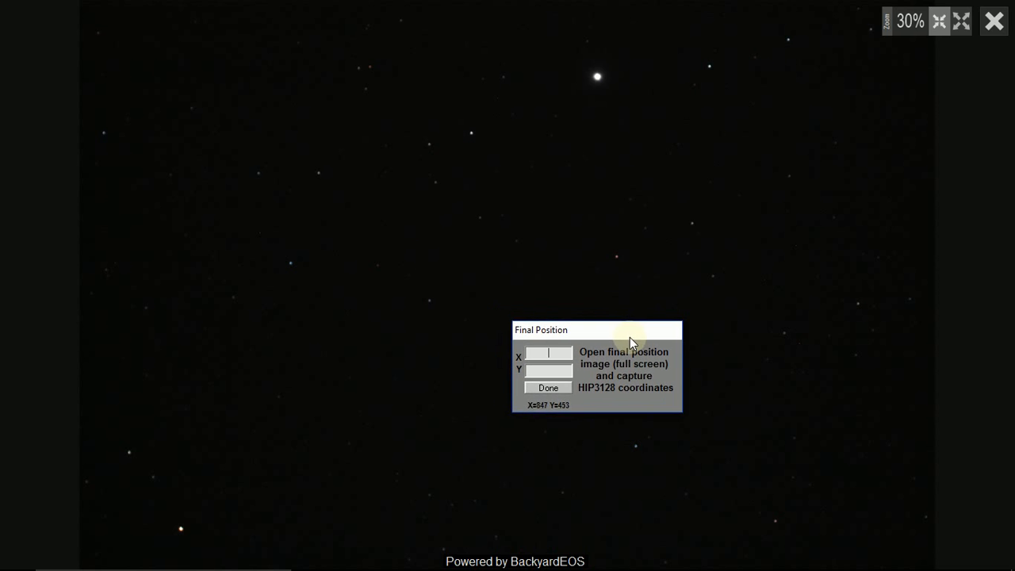
pyautogui.click(472, 134)
pyautogui.click(548, 390)
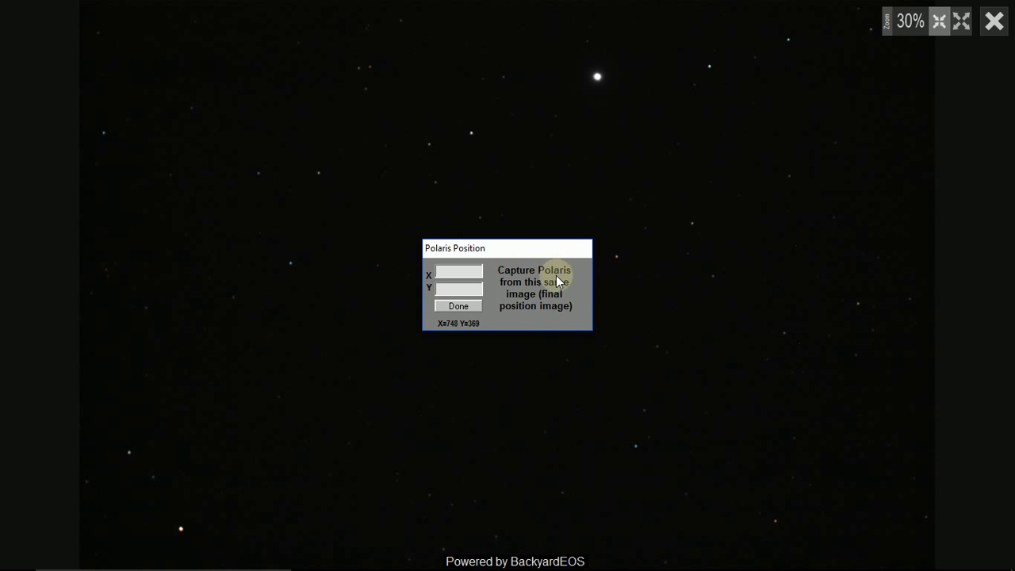
pyautogui.click(599, 81)
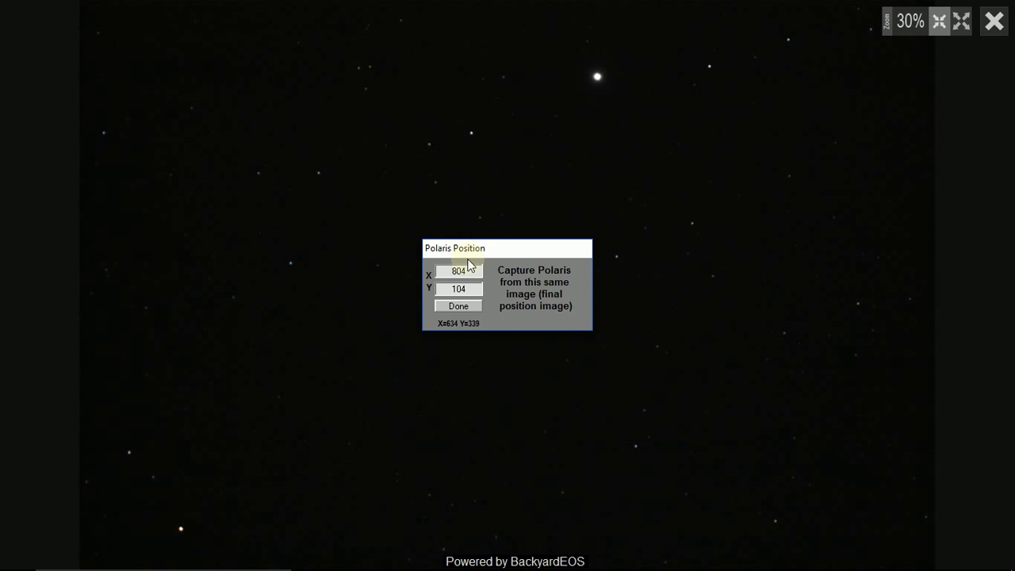
pyautogui.click(455, 308)
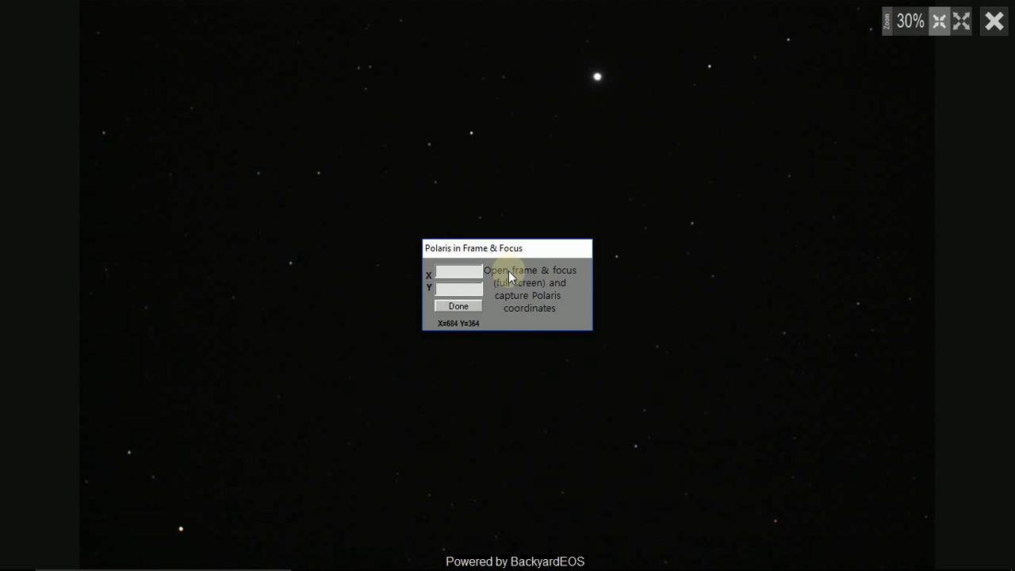
# Step: Show the live Frame & Focus view in full screen, capture Polaris at X 806, Y 101, and finish the data capture
pyautogui.click(993, 22)
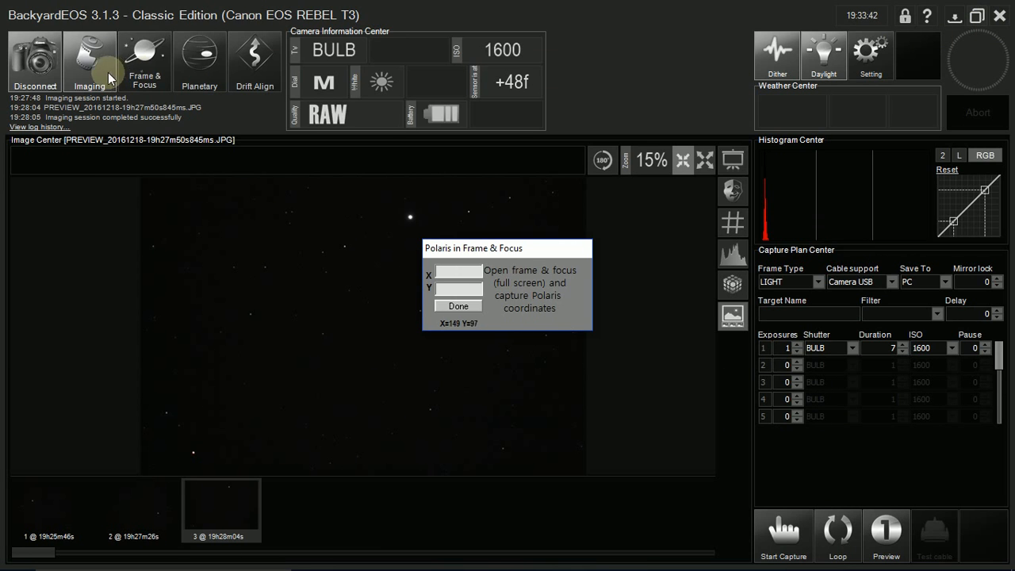
pyautogui.click(154, 53)
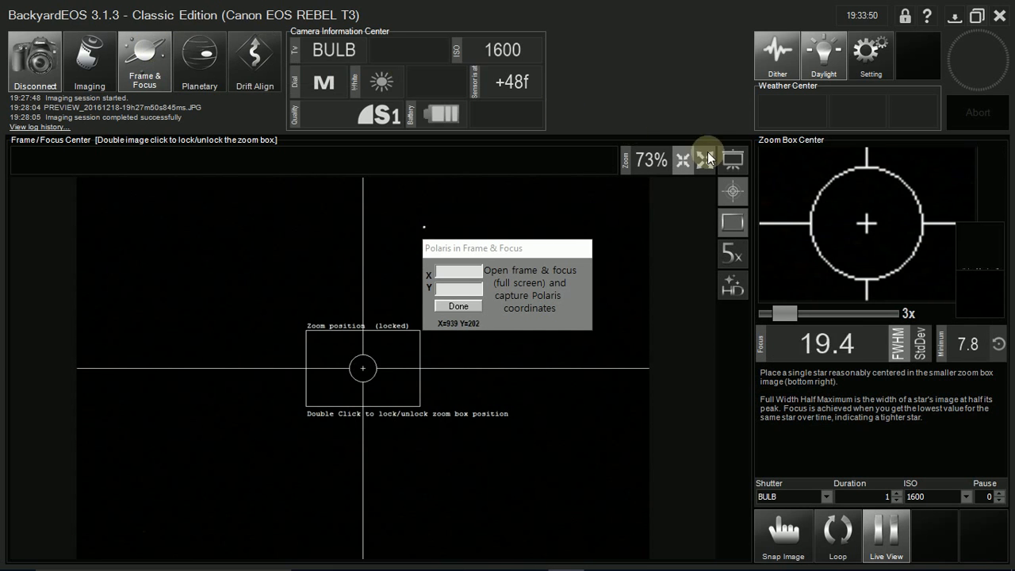
pyautogui.click(731, 159)
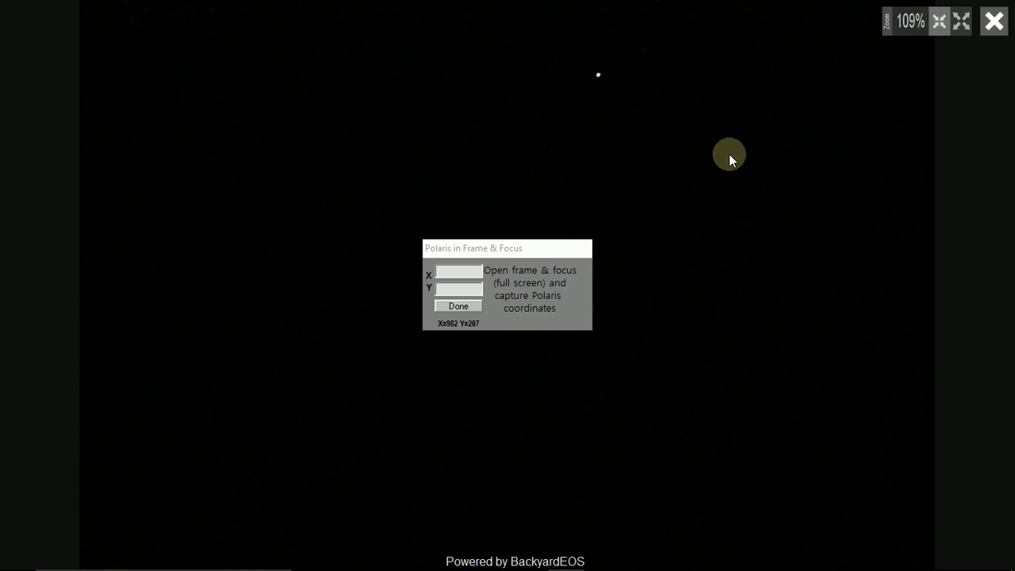
pyautogui.click(514, 250)
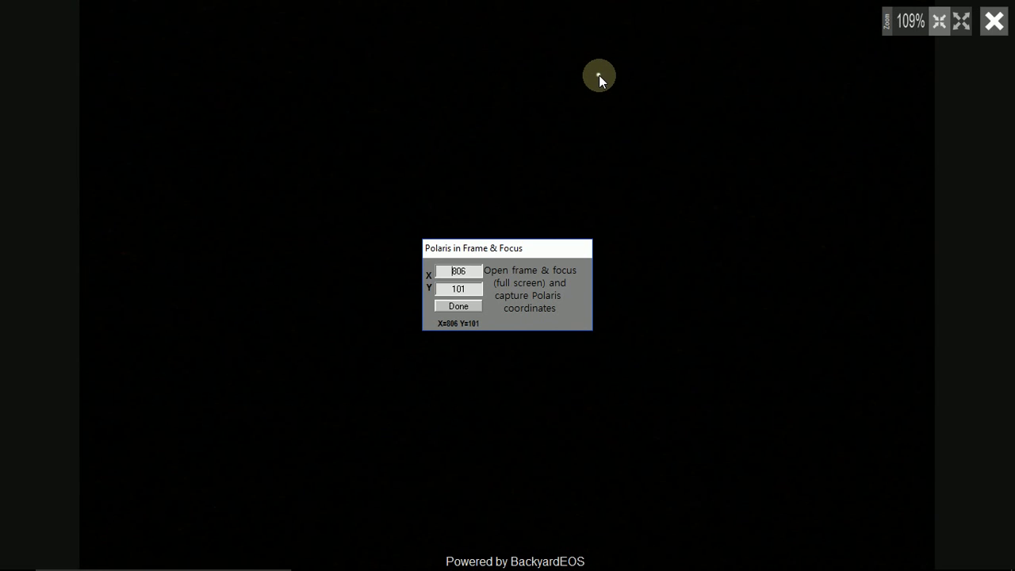
pyautogui.click(458, 307)
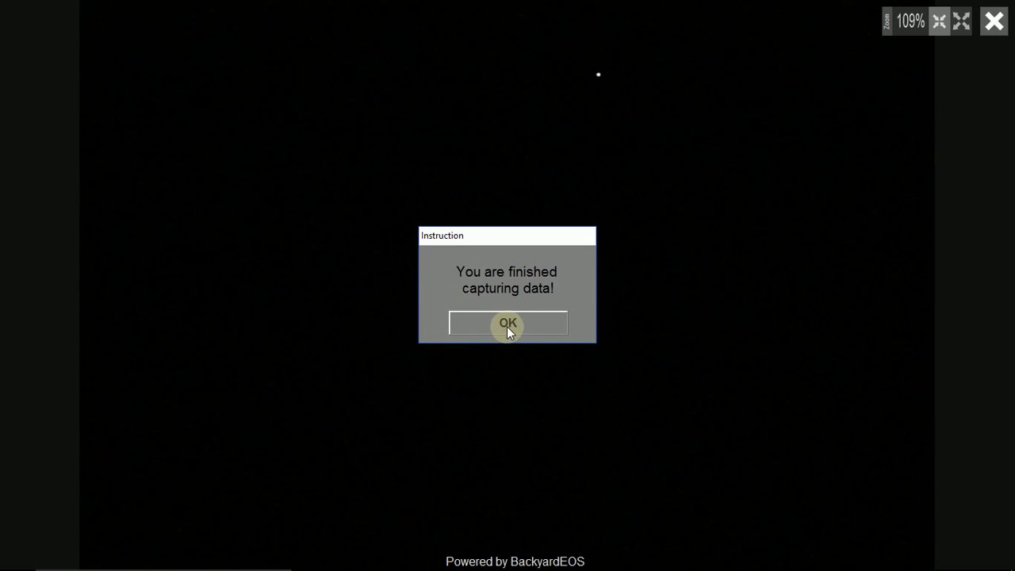
pyautogui.click(507, 324)
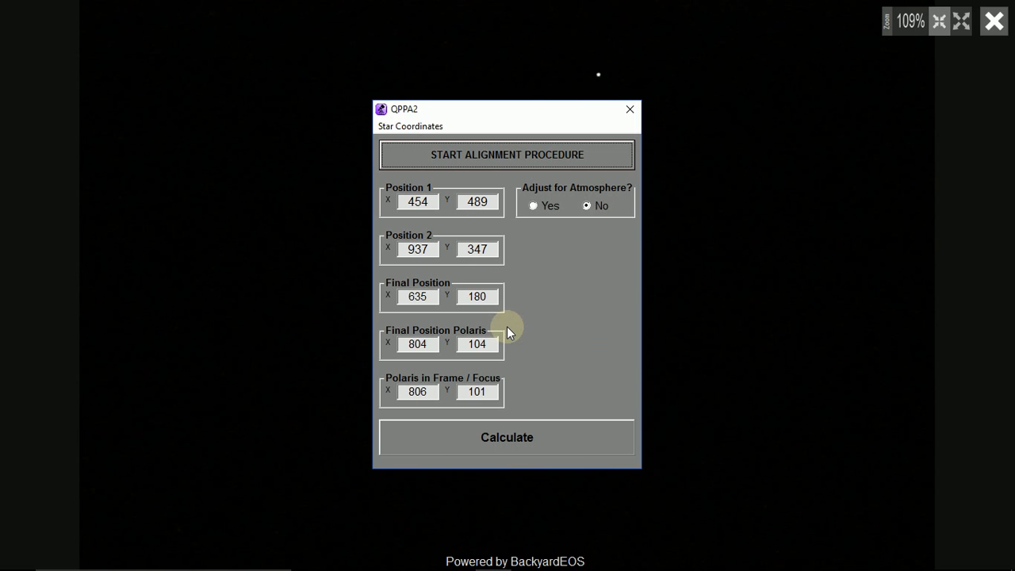
# Step: Calculate the alignment correction from the captured positions, adjust the mount's azimuth and elevation until Polaris reaches the target position, and finish the adjustment
pyautogui.click(501, 438)
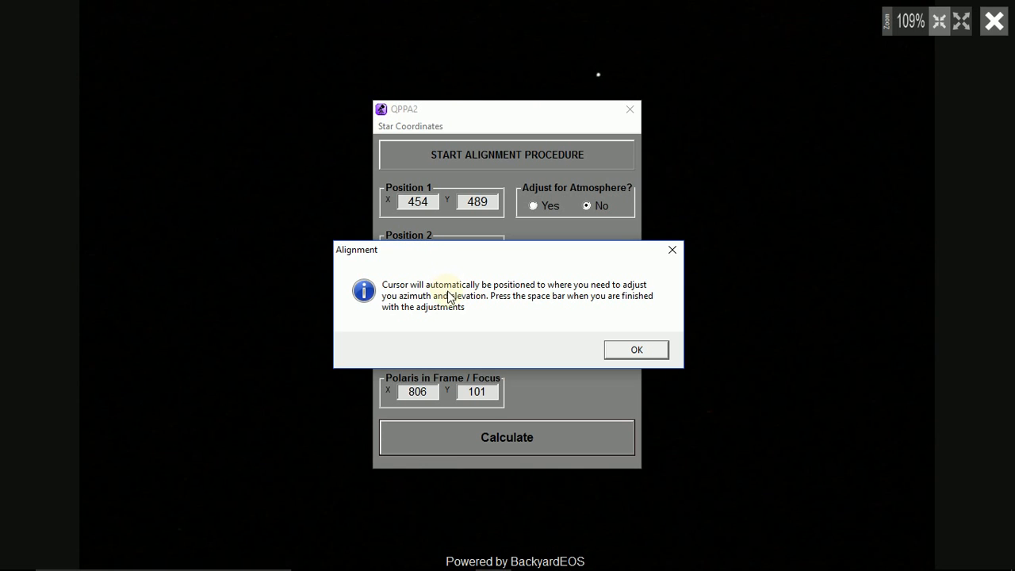
pyautogui.click(638, 352)
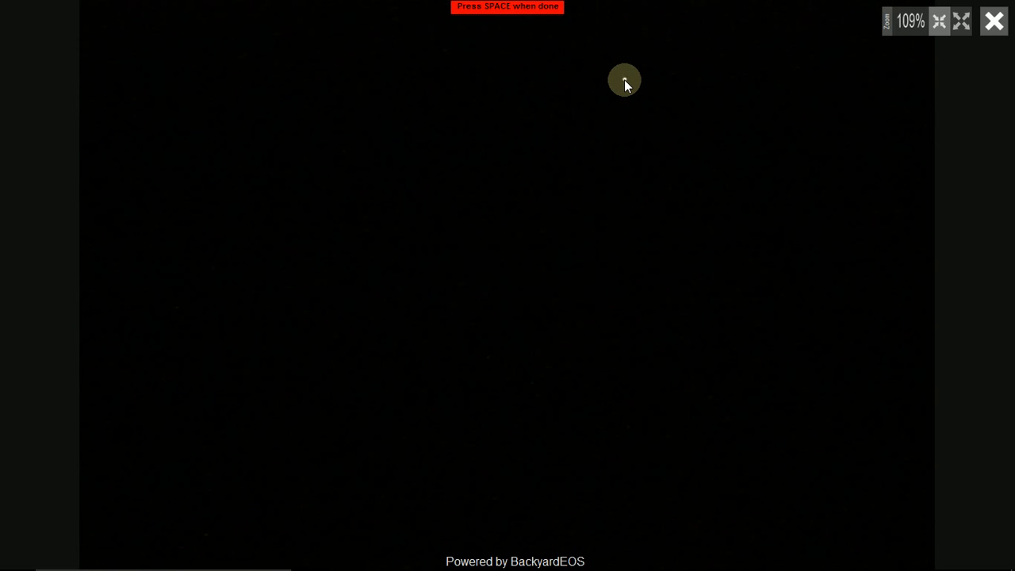
pyautogui.press('space')
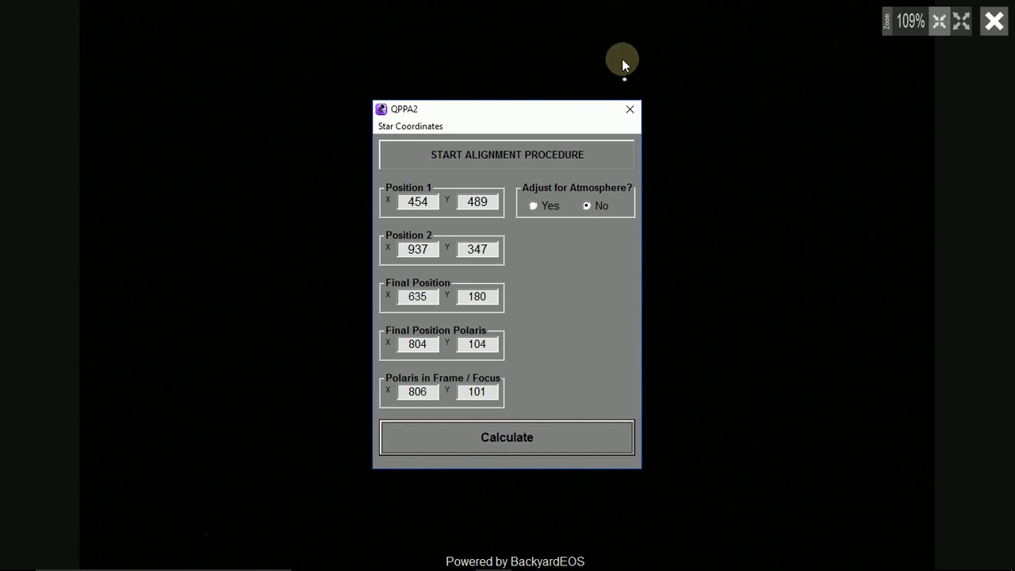
# Step: Close QPPA2 and the full-screen star view, and bring the BackyardEOS Frame & Focus window to the front
pyautogui.click(629, 111)
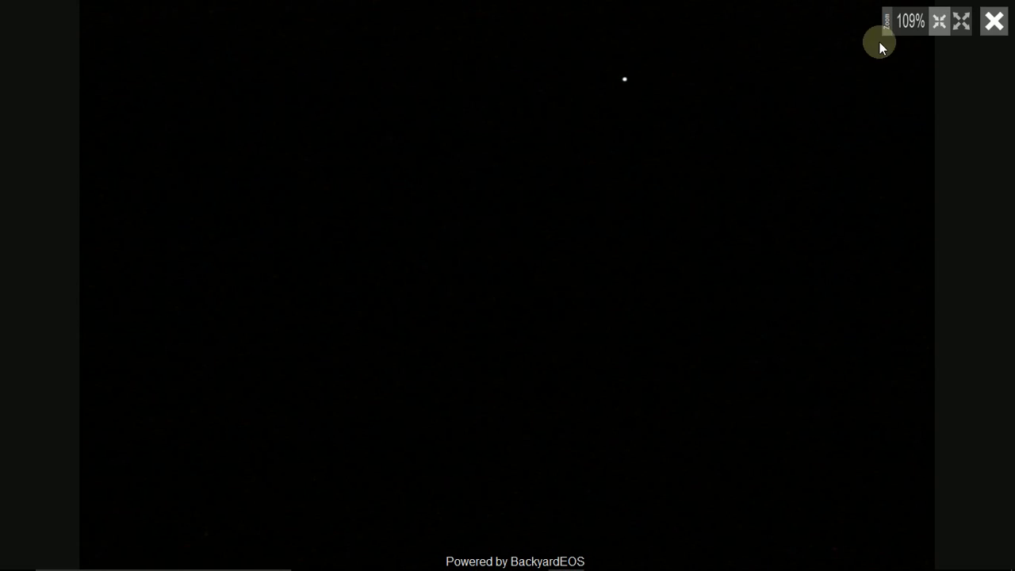
pyautogui.click(994, 21)
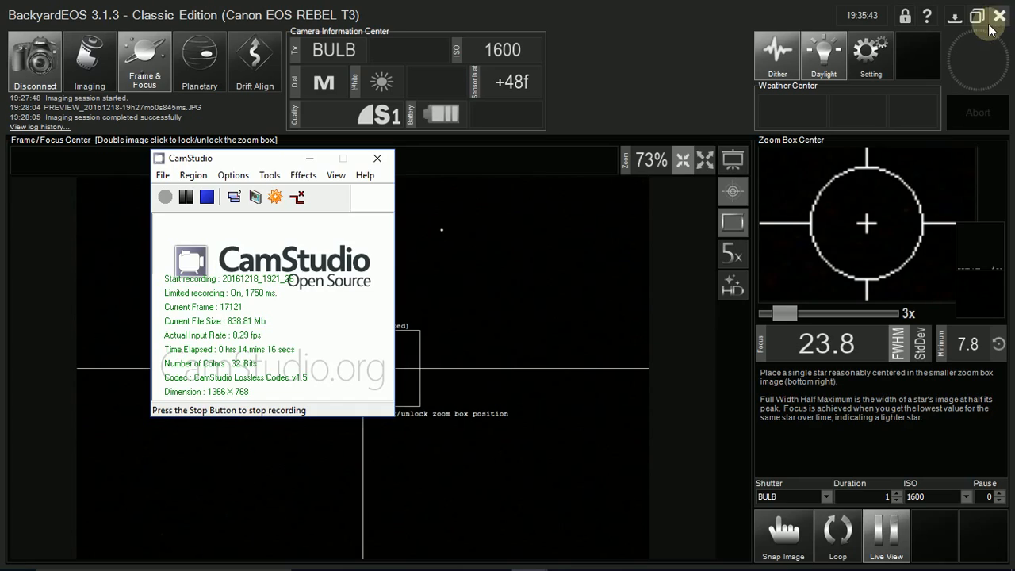
pyautogui.click(582, 200)
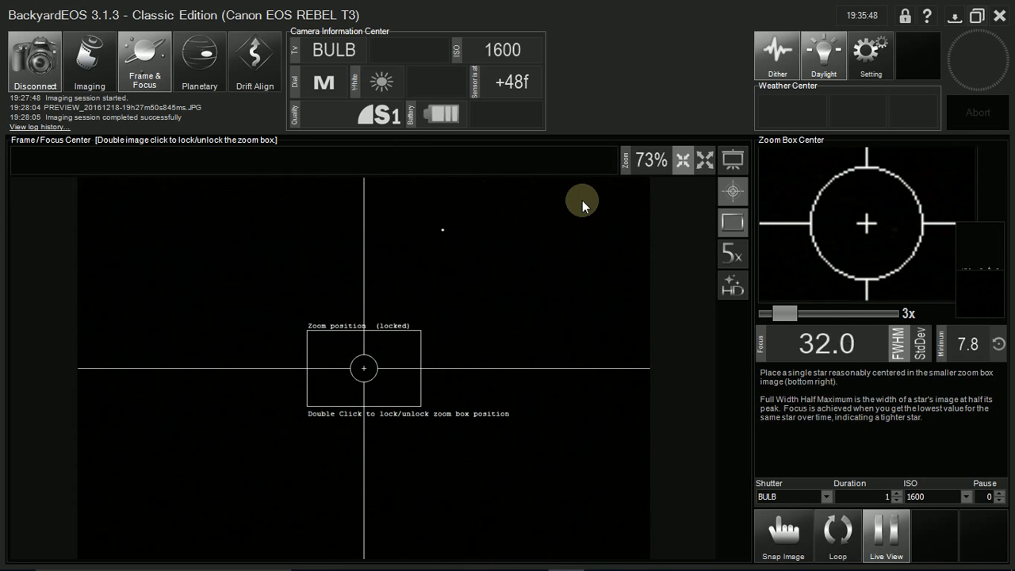